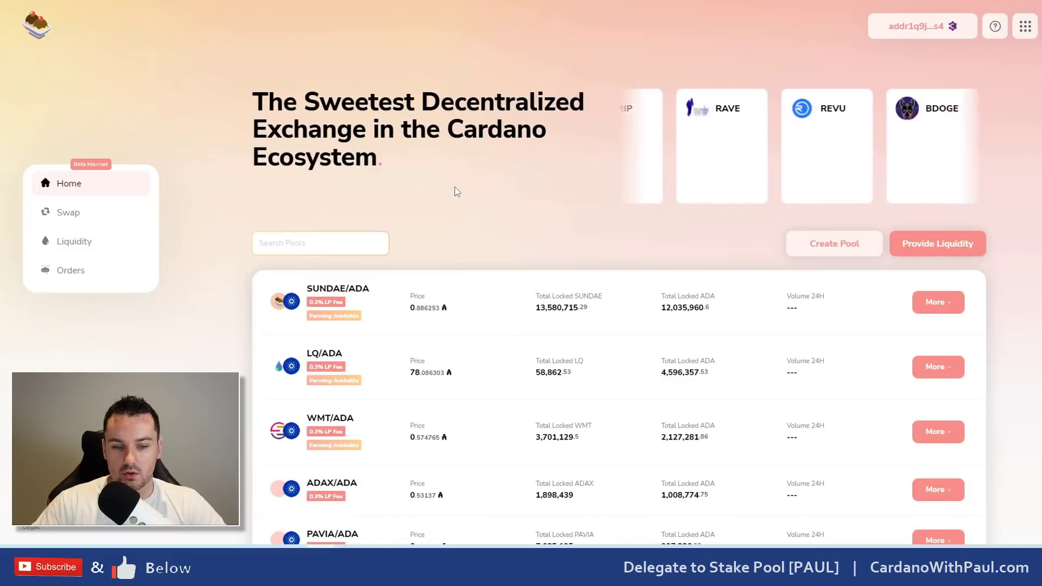
# - Open the swap form from the SUNDAE/ADA pool and set it up to swap 1000 ADA for SUNDAE
pyautogui.click(416, 302)
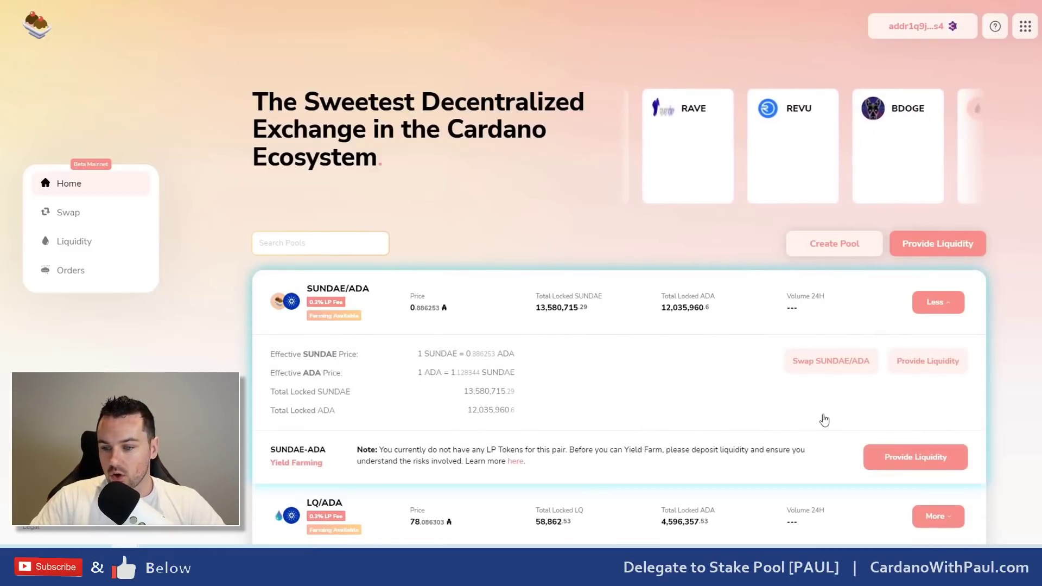
pyautogui.click(817, 371)
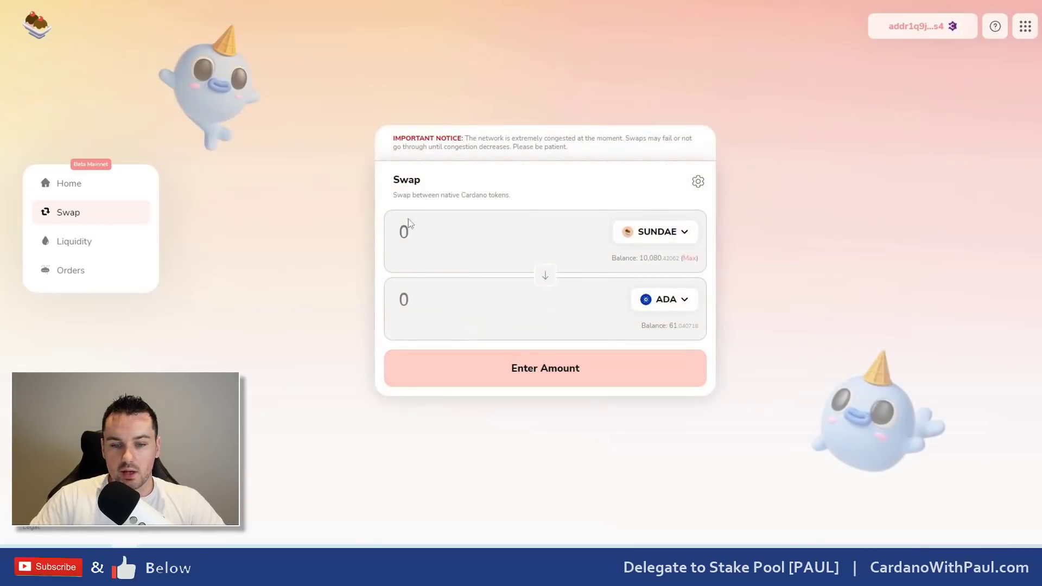
pyautogui.click(666, 237)
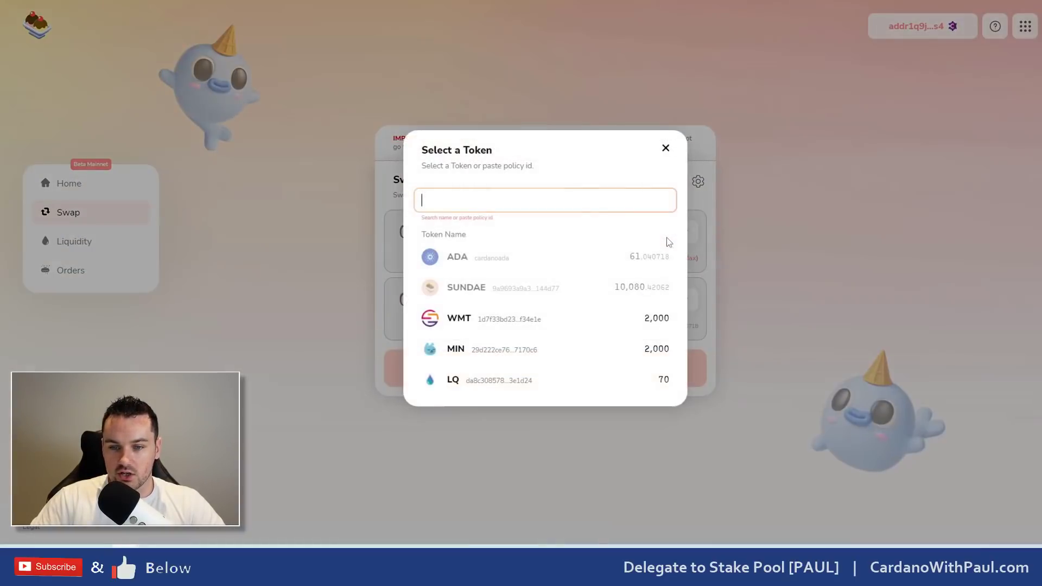
pyautogui.click(568, 264)
pyautogui.click(657, 299)
pyautogui.click(757, 287)
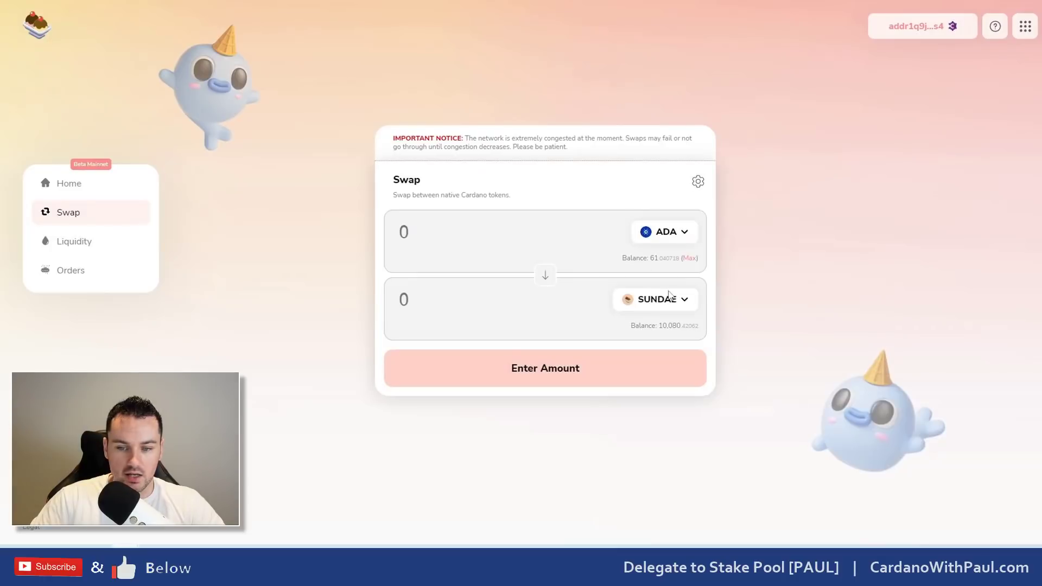
pyautogui.click(422, 233)
pyautogui.write('1000')
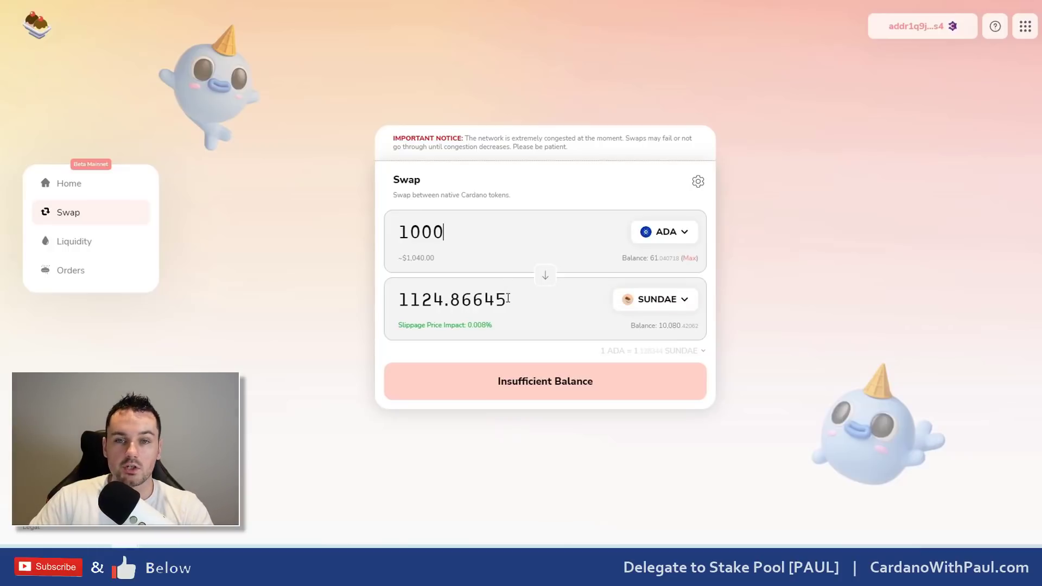
# - Set the swap's slippage tolerance to 1.25% in the transaction configurations
pyautogui.click(698, 183)
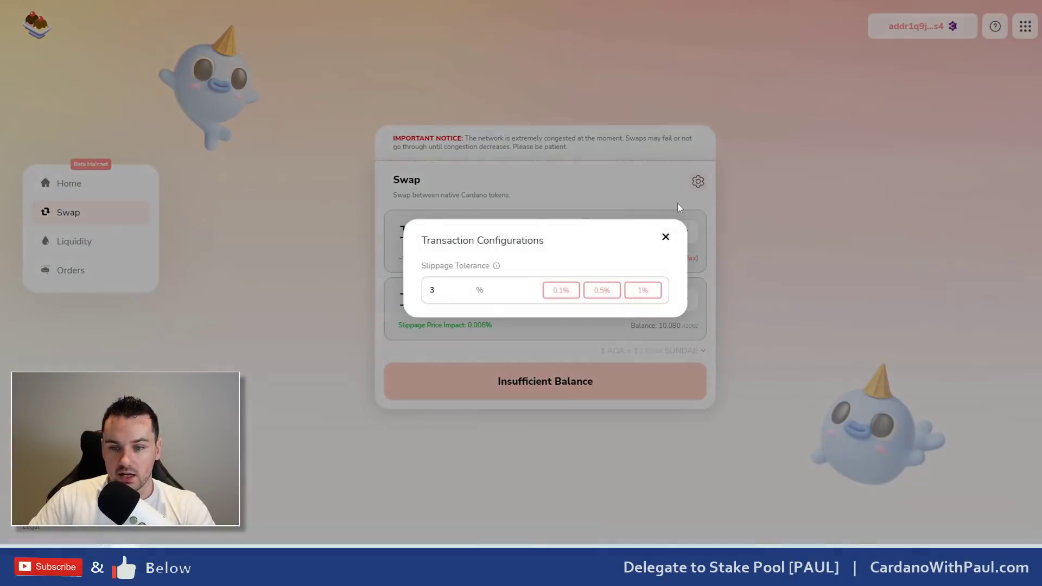
pyautogui.doubleClick(421, 292)
pyautogui.write('1.')
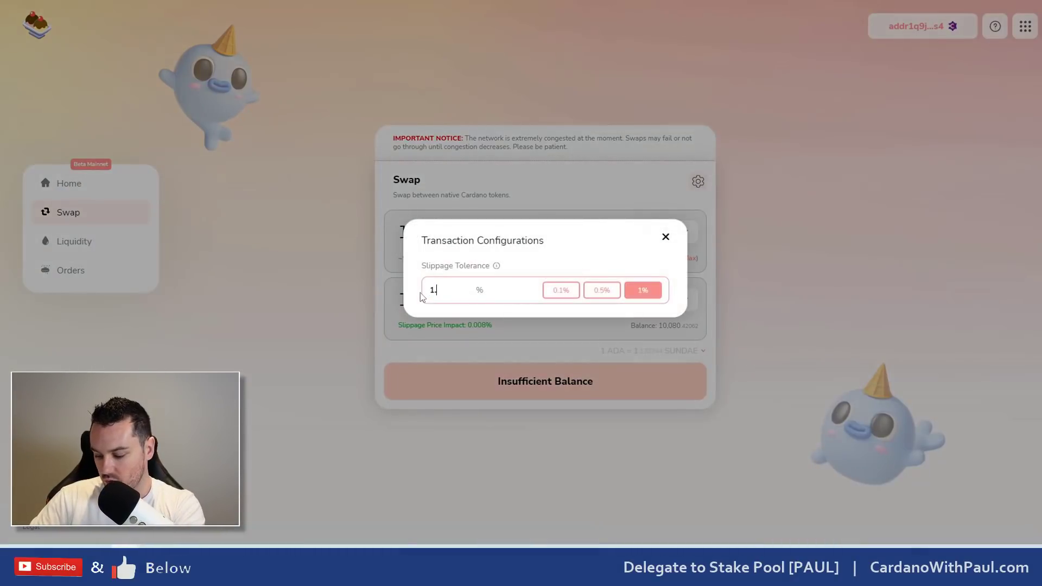
pyautogui.write('25')
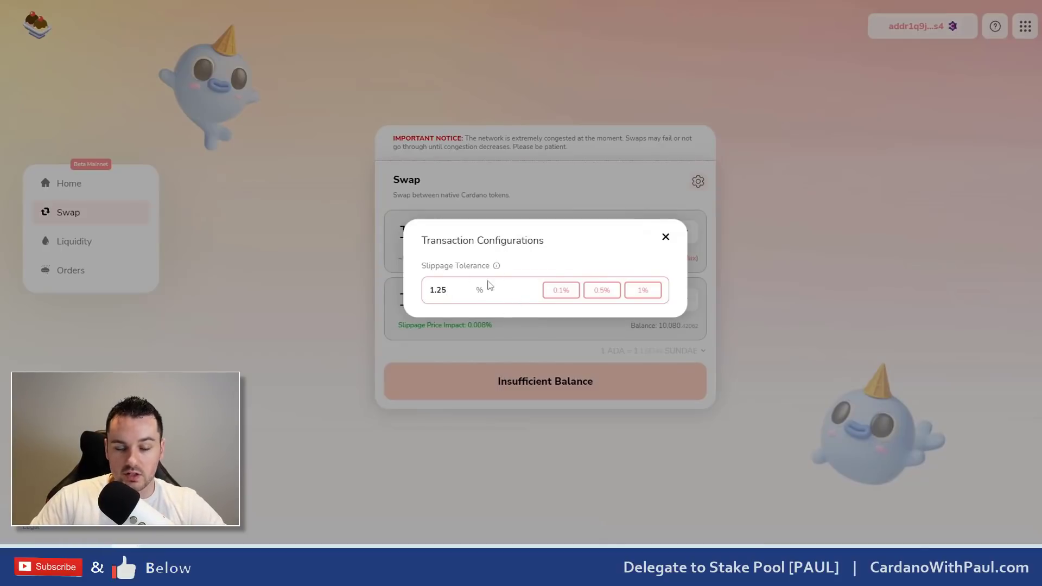
pyautogui.click(666, 239)
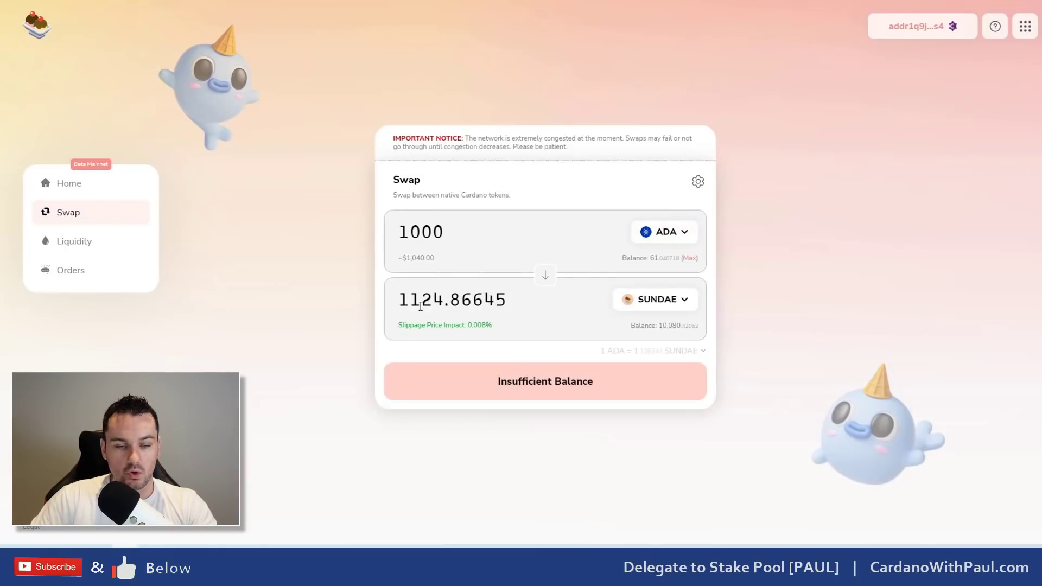
# - Expand the swap's fee and rate details and compare them with the slippage tolerance setting
pyautogui.click(680, 357)
pyautogui.scroll(-2, 685, 368)
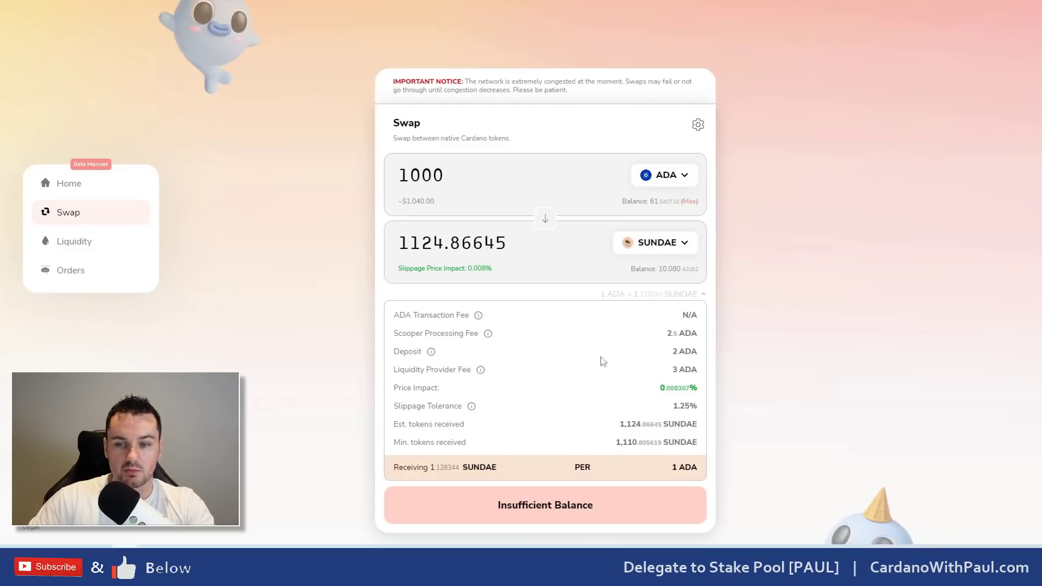
pyautogui.click(699, 126)
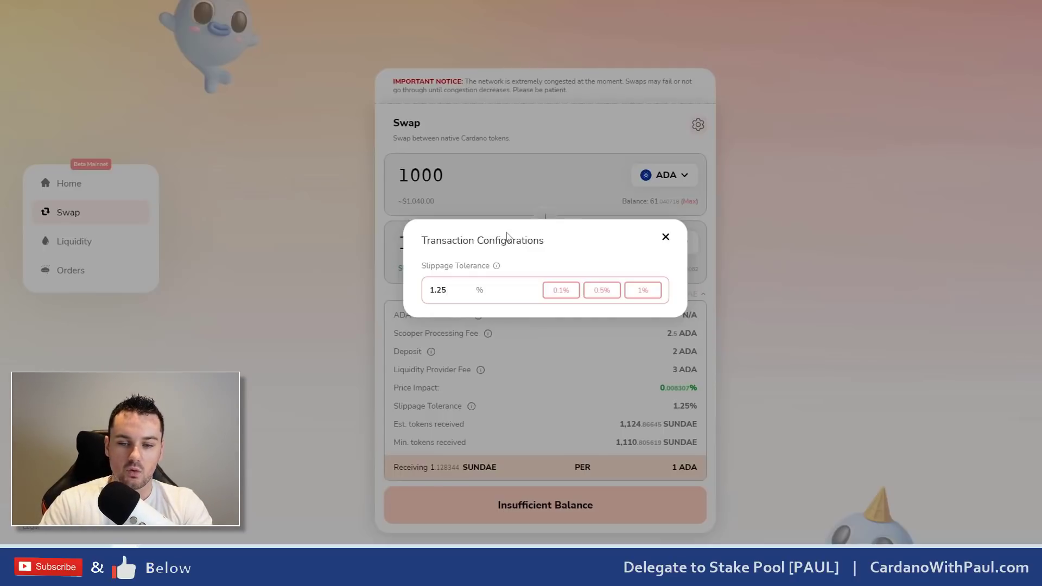
pyautogui.click(666, 240)
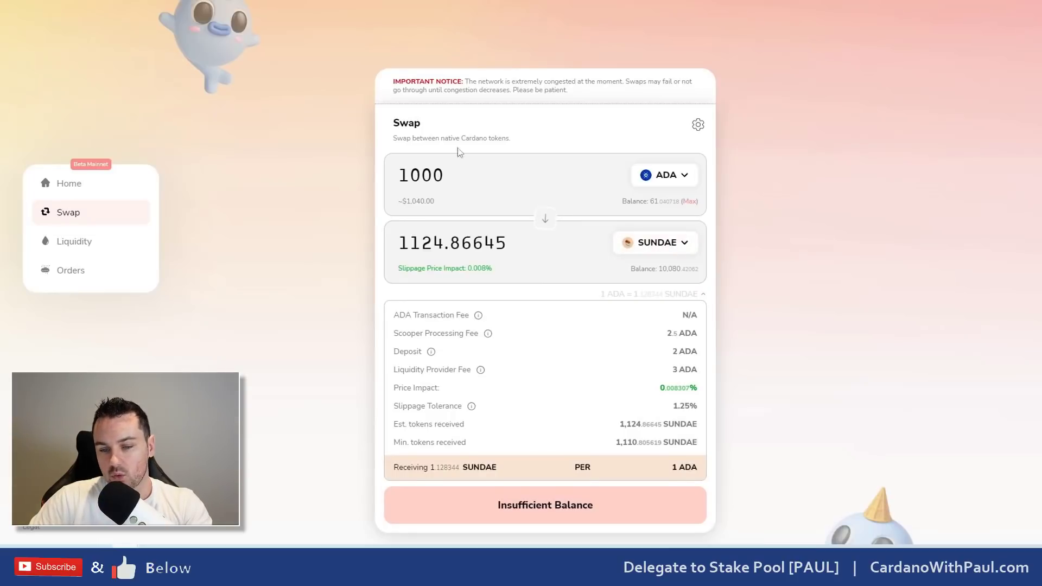
# - Set the swap amount to 5000 ADA and recheck the slippage tolerance against the minimum tokens received
pyautogui.moveTo(443, 174); pyautogui.dragTo(392, 184)
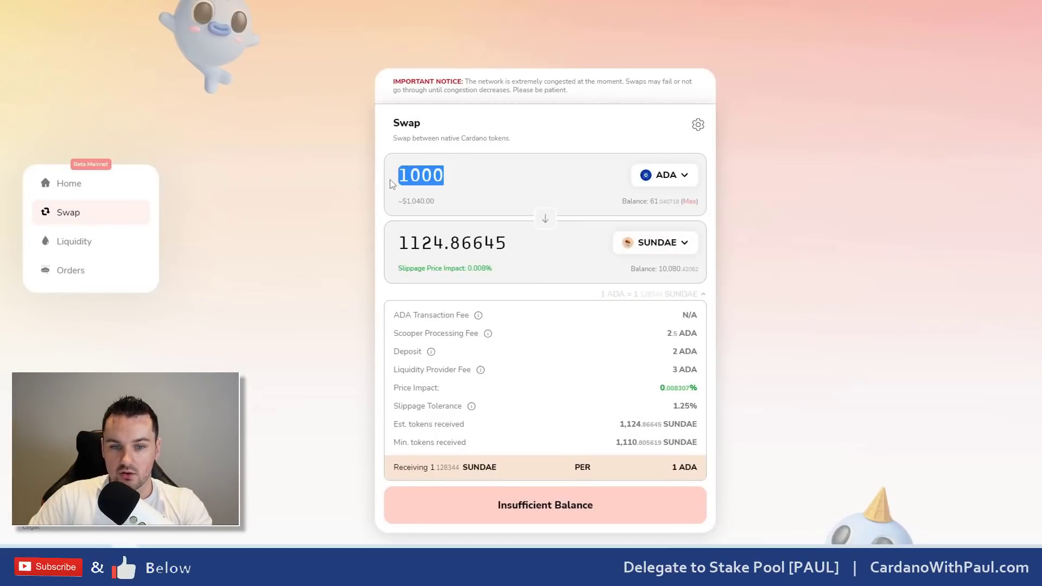
pyautogui.write('5000')
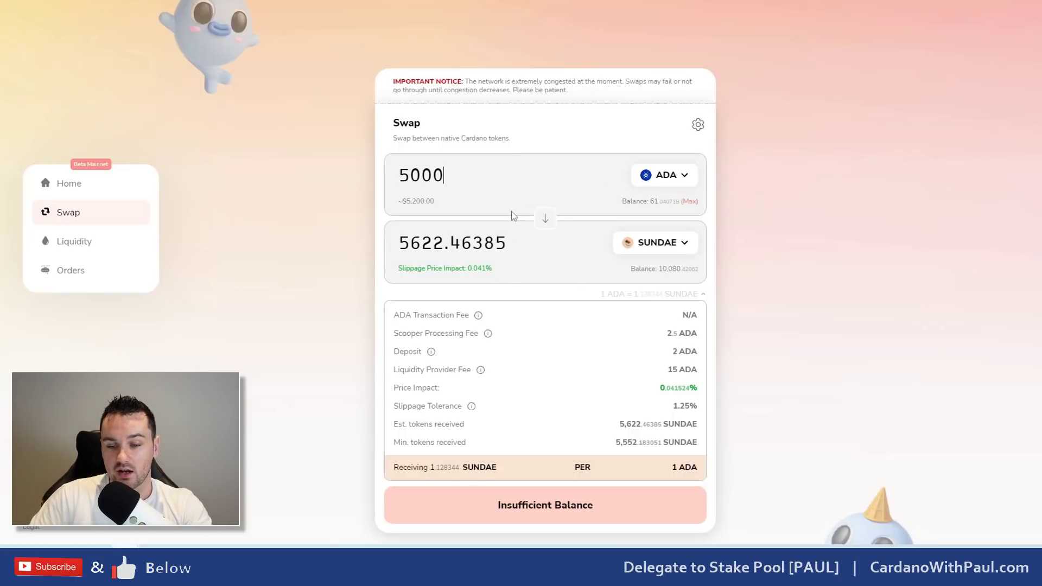
pyautogui.click(698, 129)
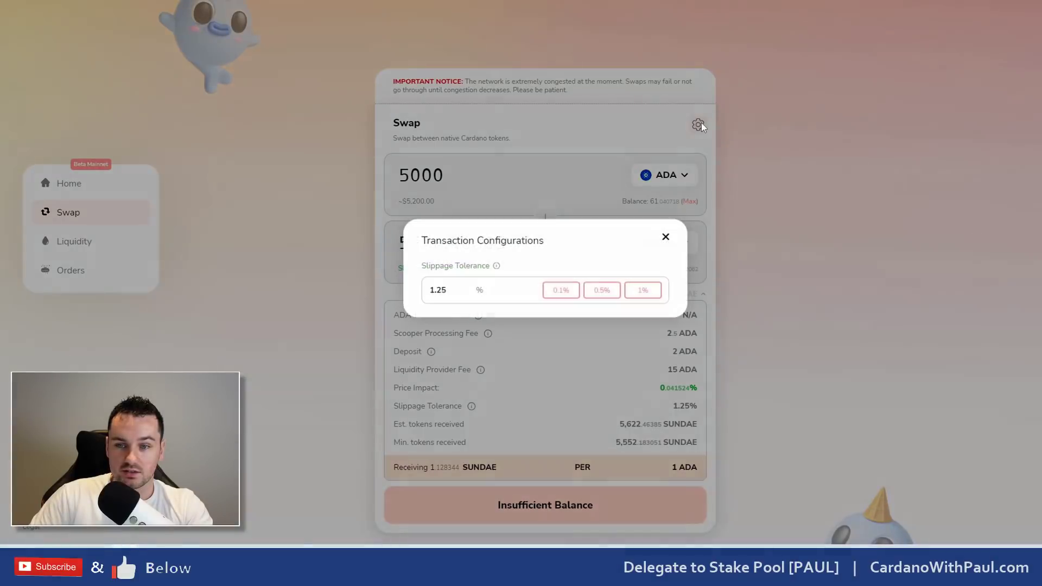
pyautogui.click(663, 236)
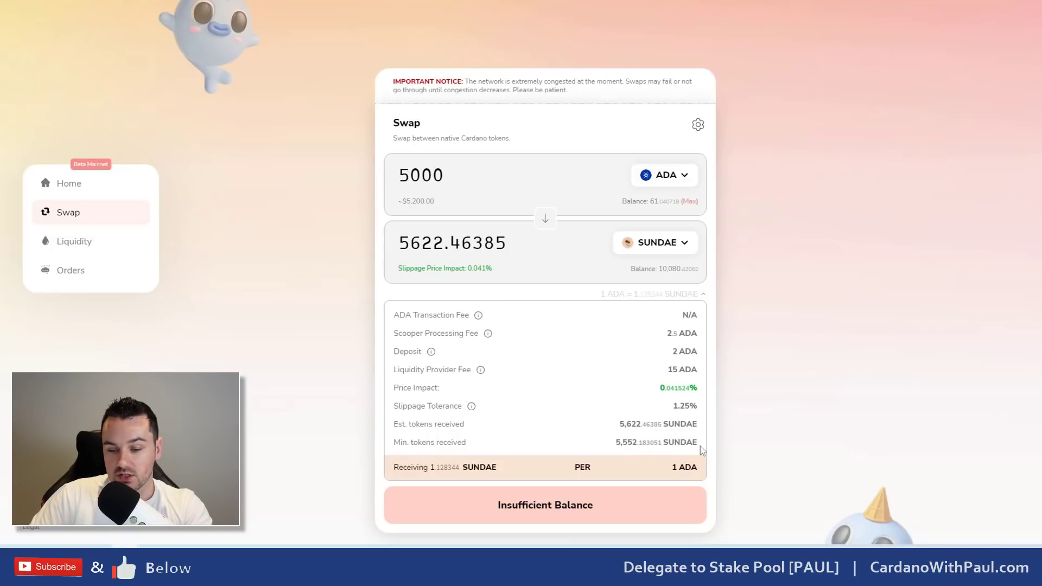
# - Set the swap's slippage tolerance to 80%
pyautogui.click(699, 127)
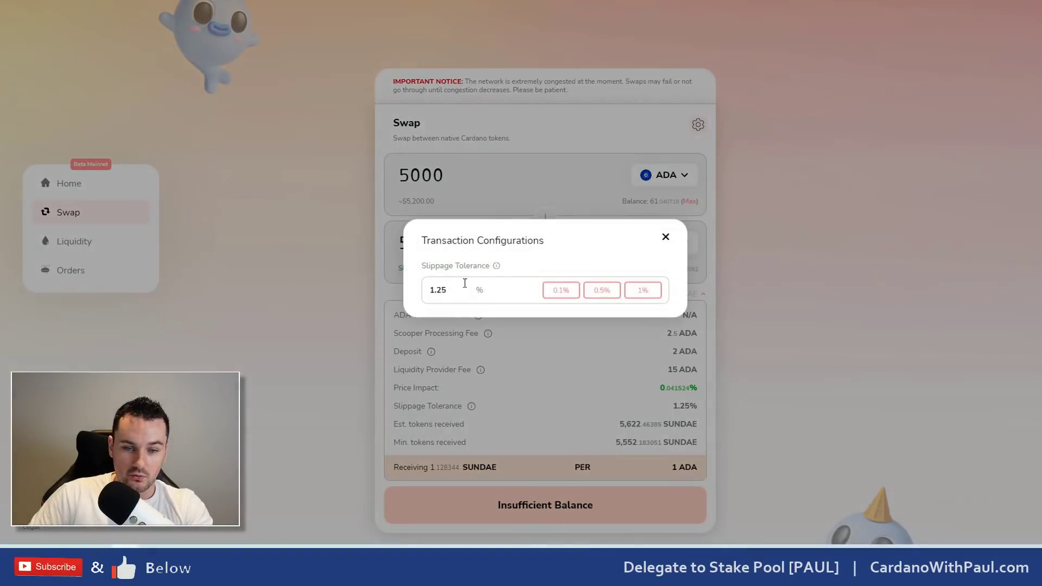
pyautogui.click(384, 298)
pyautogui.click(698, 125)
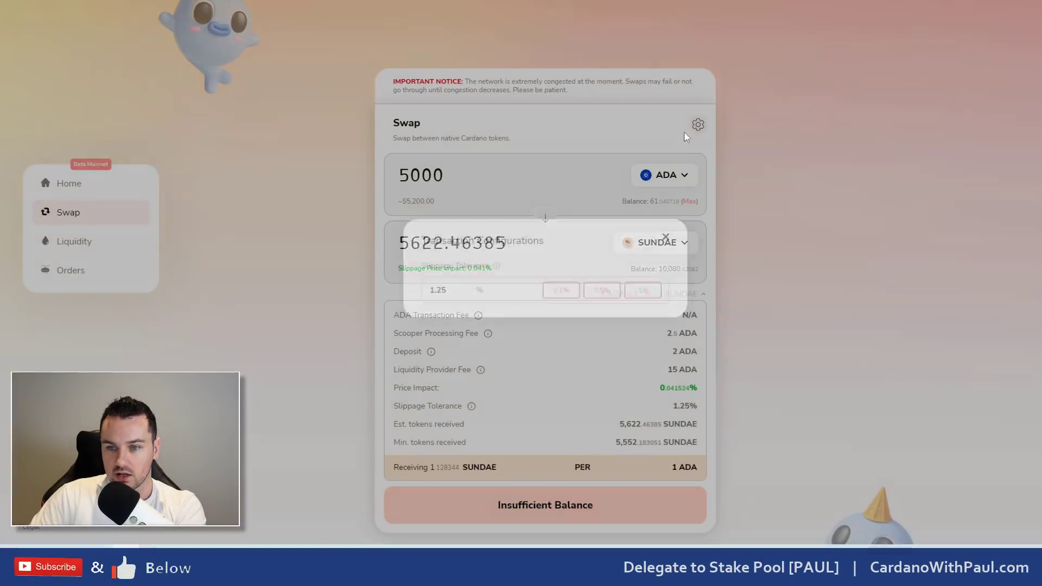
pyautogui.moveTo(458, 290); pyautogui.dragTo(429, 289)
pyautogui.write('80')
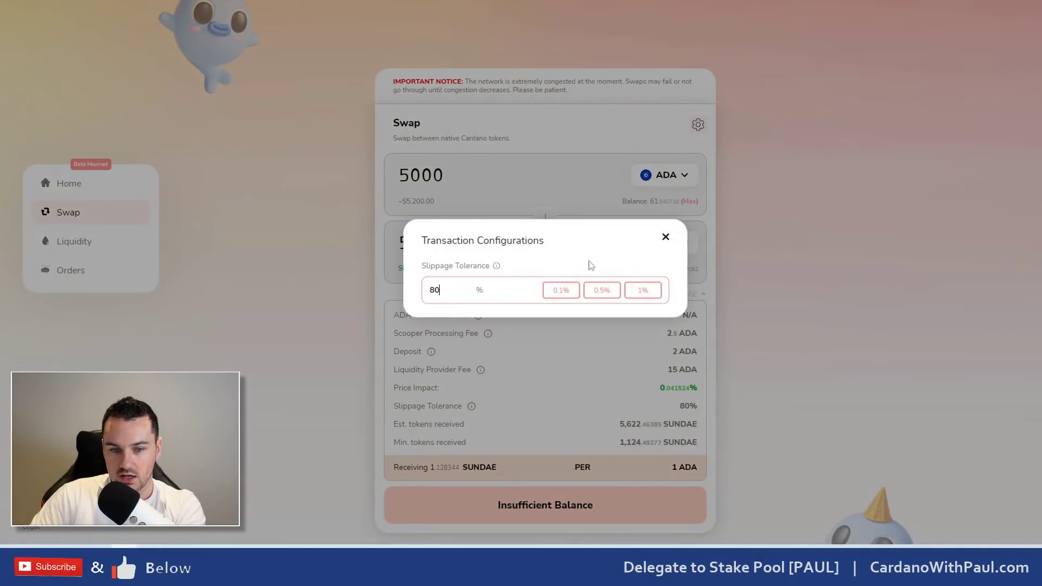
pyautogui.click(666, 237)
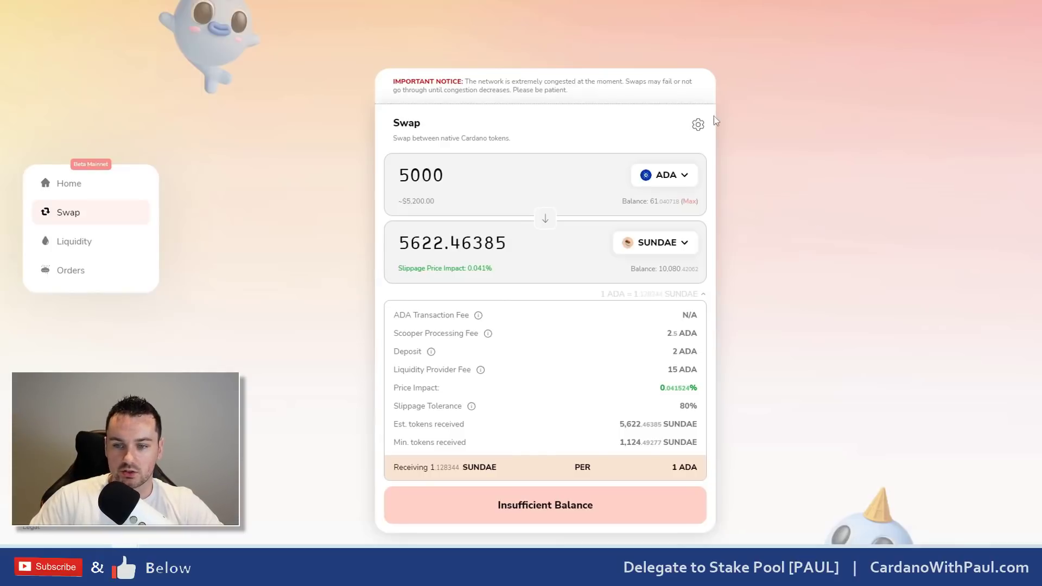
# - View the Orders page, and on Twitter examine the SundaeSwap Labs pinned tweet about orders and slippage tolerance
pyautogui.click(75, 273)
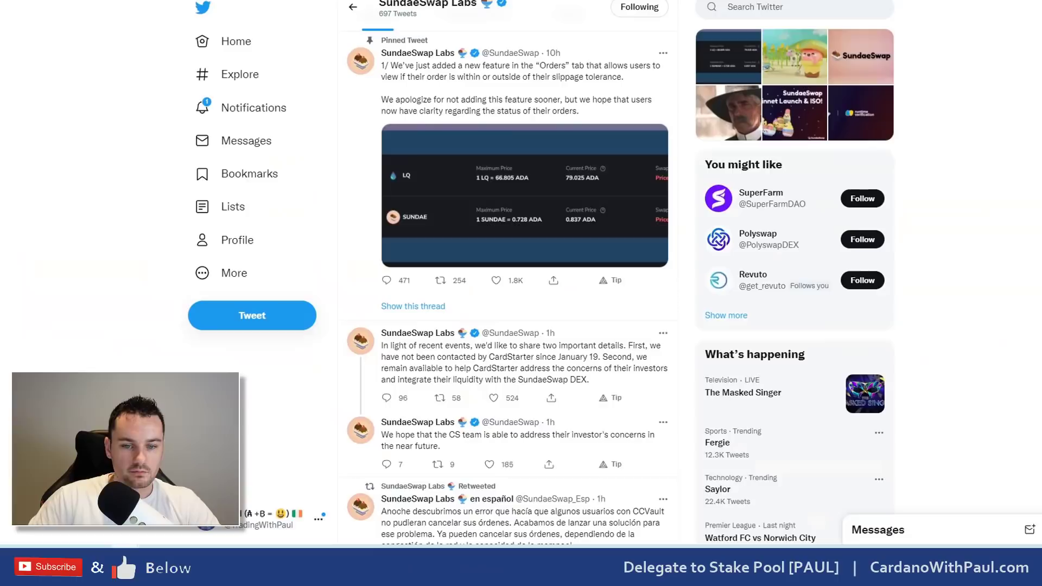
pyautogui.click(554, 205)
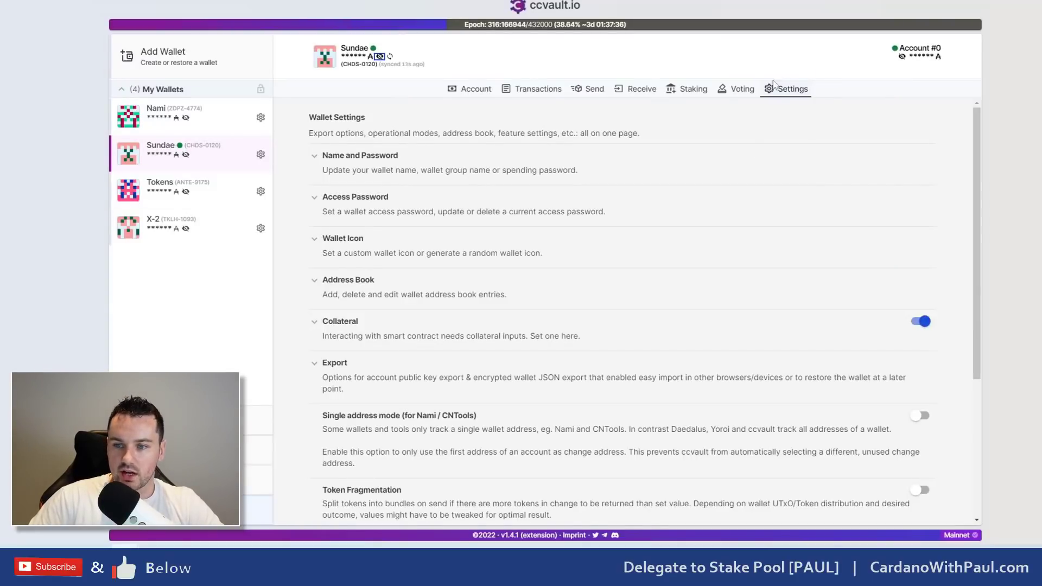
# - In ccvault, expand the Sundae wallet's Collateral setting and read its details and note
pyautogui.click(346, 327)
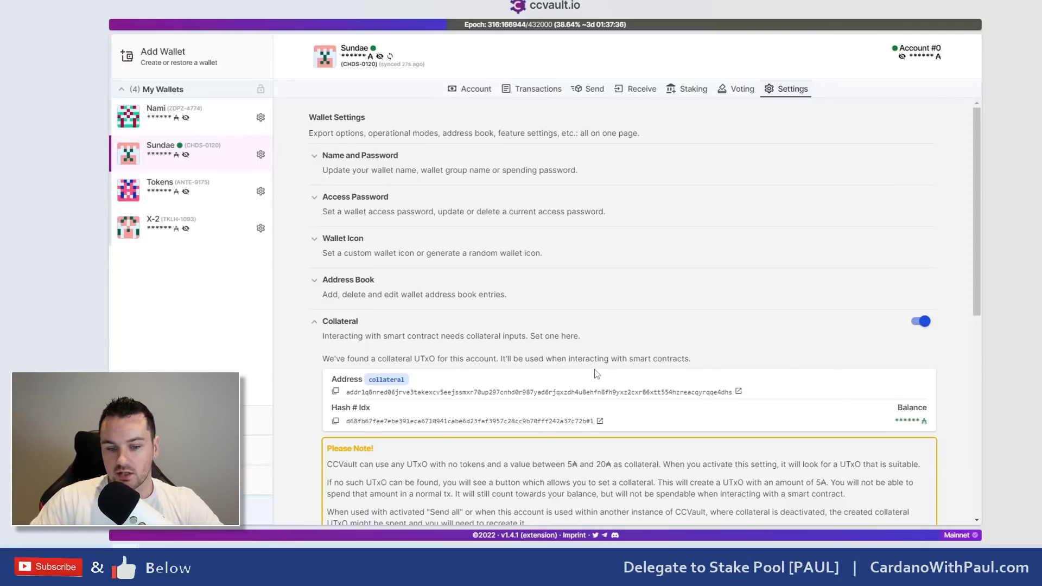
pyautogui.scroll(-2, 614, 391)
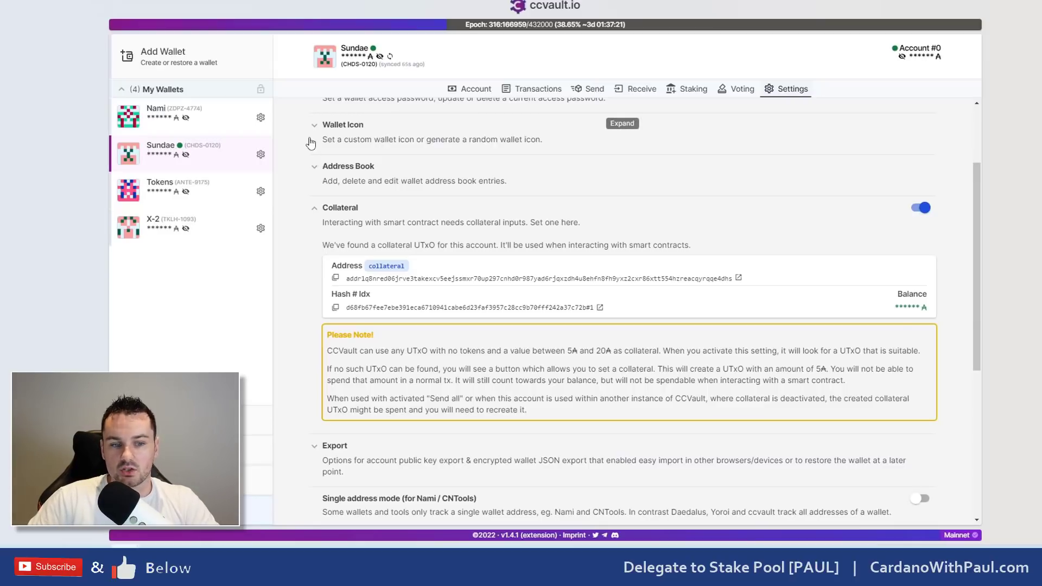
# - Enable the Tokens wallet's account as the DApp account and return to the SundaeSwap home page
pyautogui.click(174, 207)
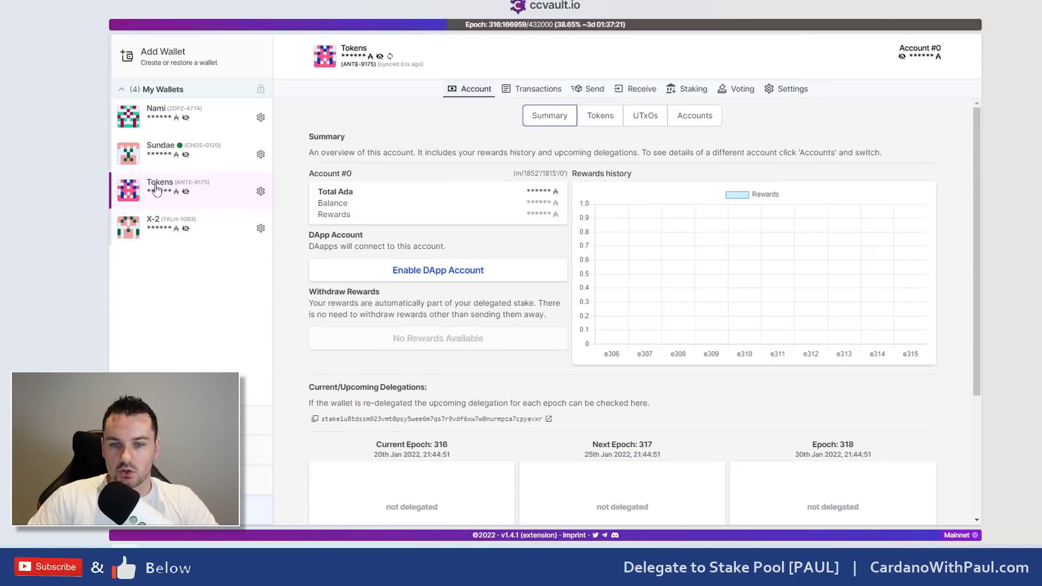
pyautogui.click(435, 279)
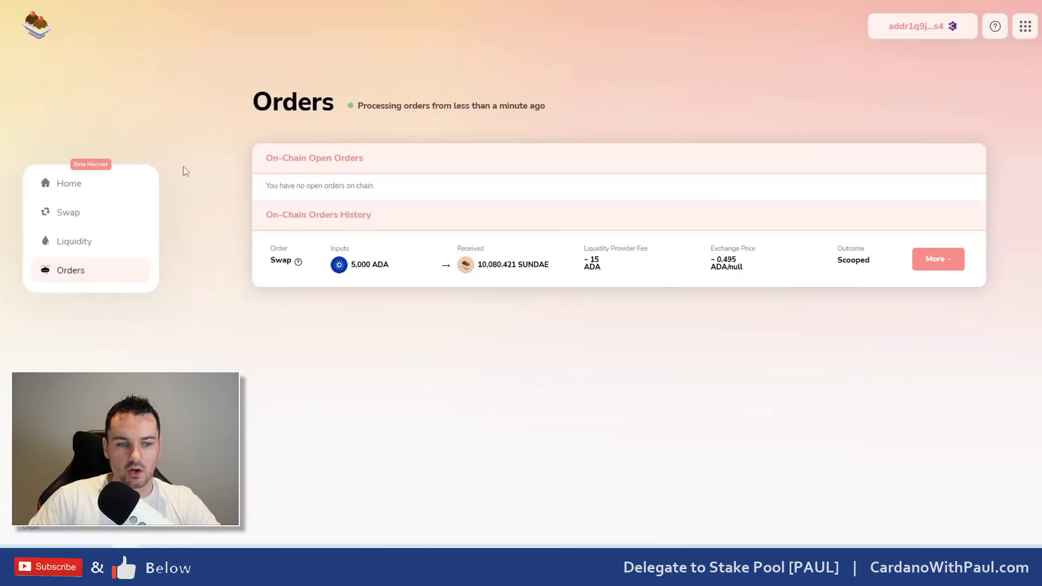
pyautogui.click(60, 185)
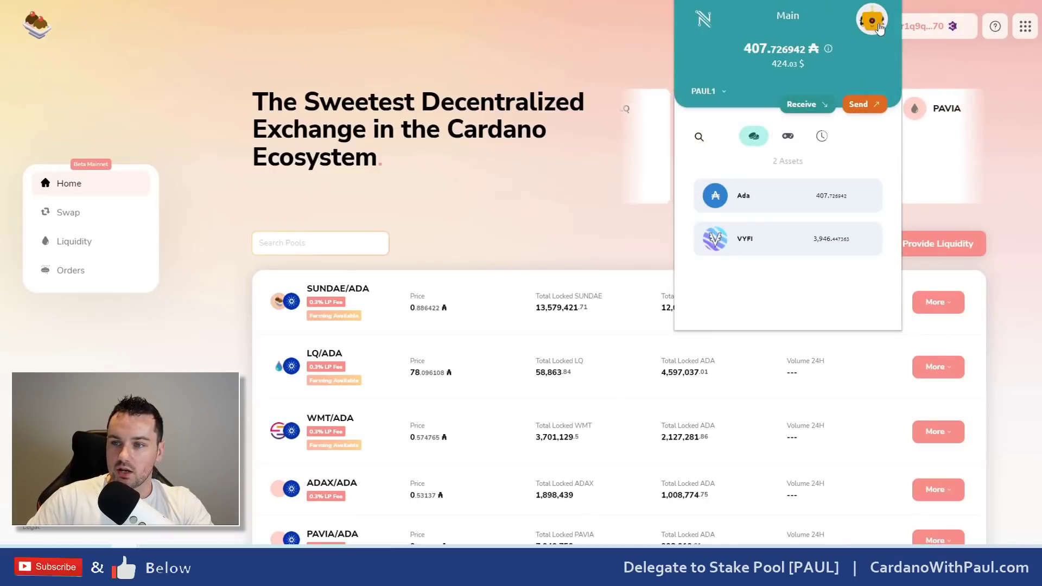
# - Examine the Collateral option for the Main account in the Nami wallet, and close the wallet without adding collateral
pyautogui.click(875, 25)
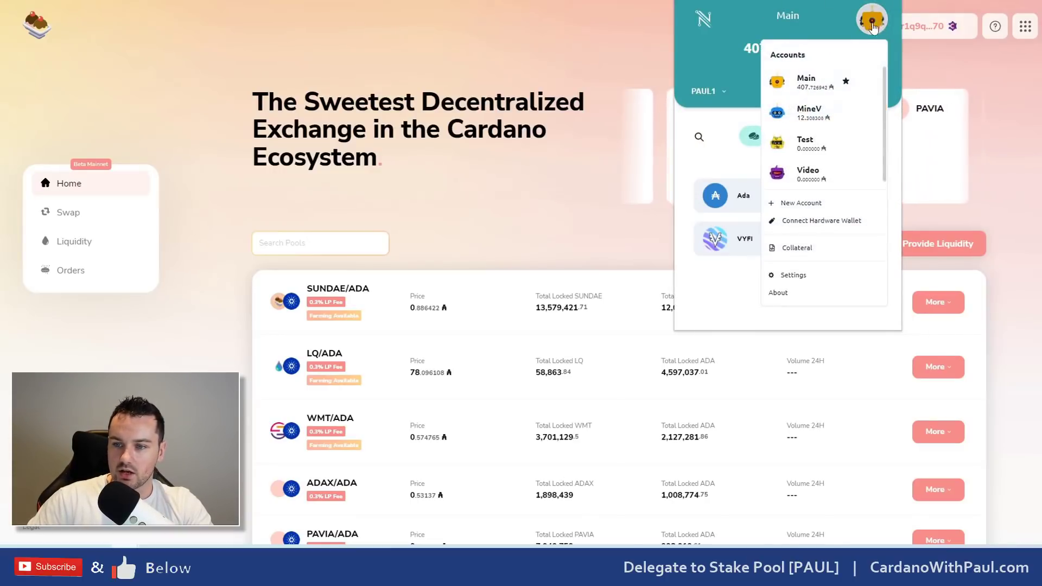
pyautogui.click(809, 249)
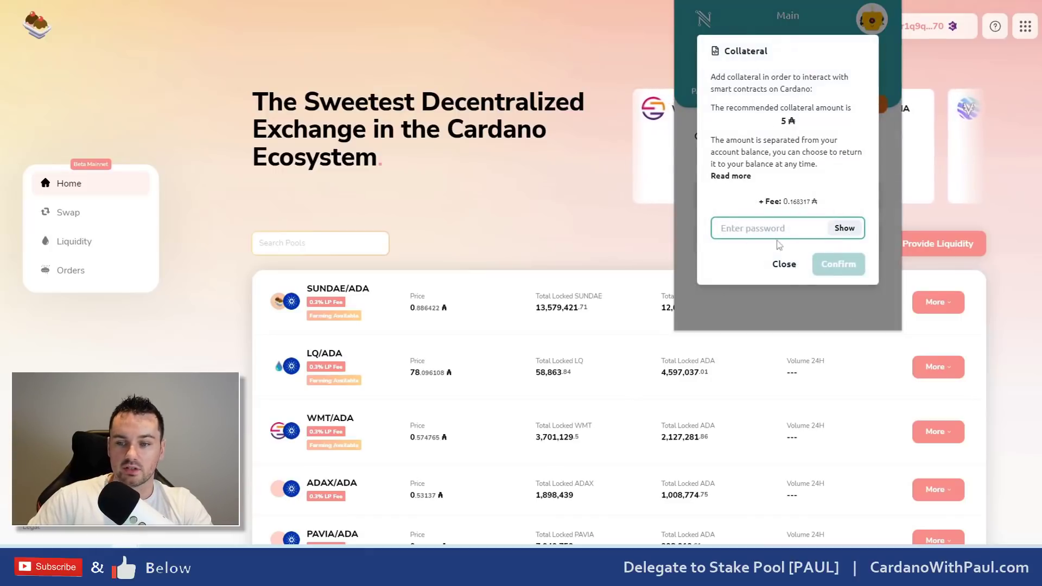
pyautogui.click(783, 264)
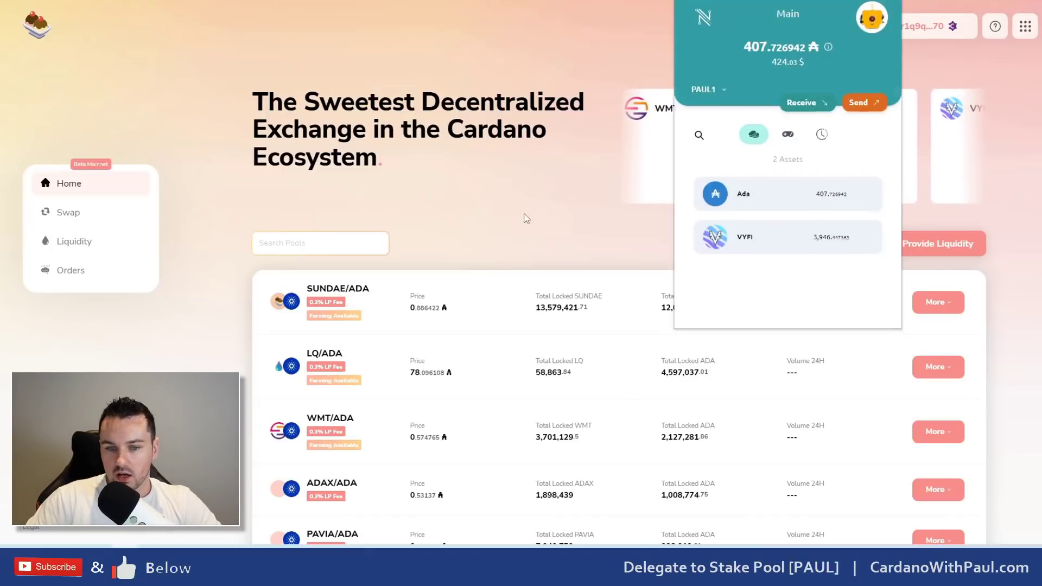
pyautogui.click(526, 218)
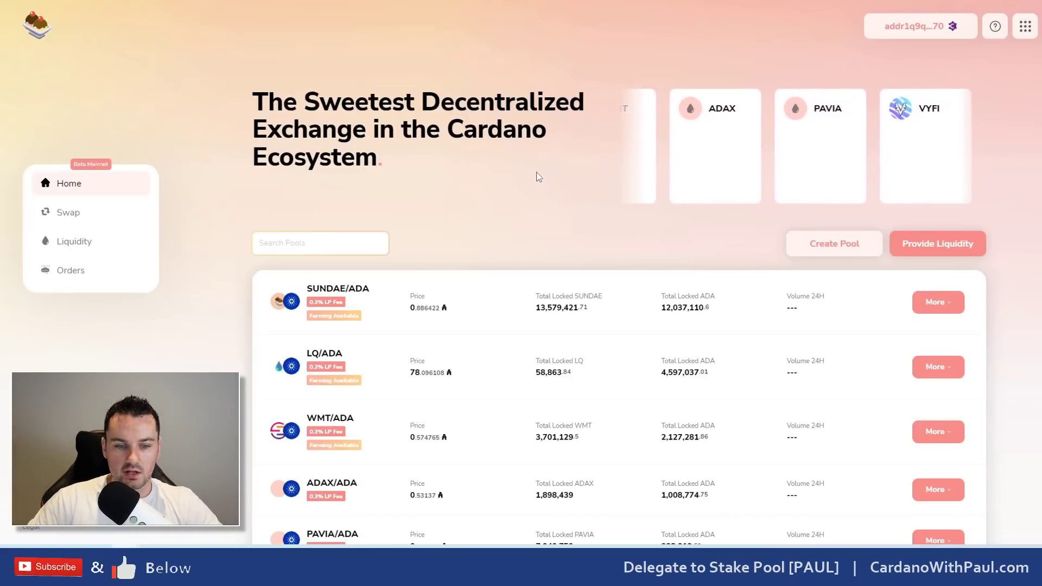
# - Open the form for providing liquidity from the SundaeSwap Liquidity page
pyautogui.click(78, 246)
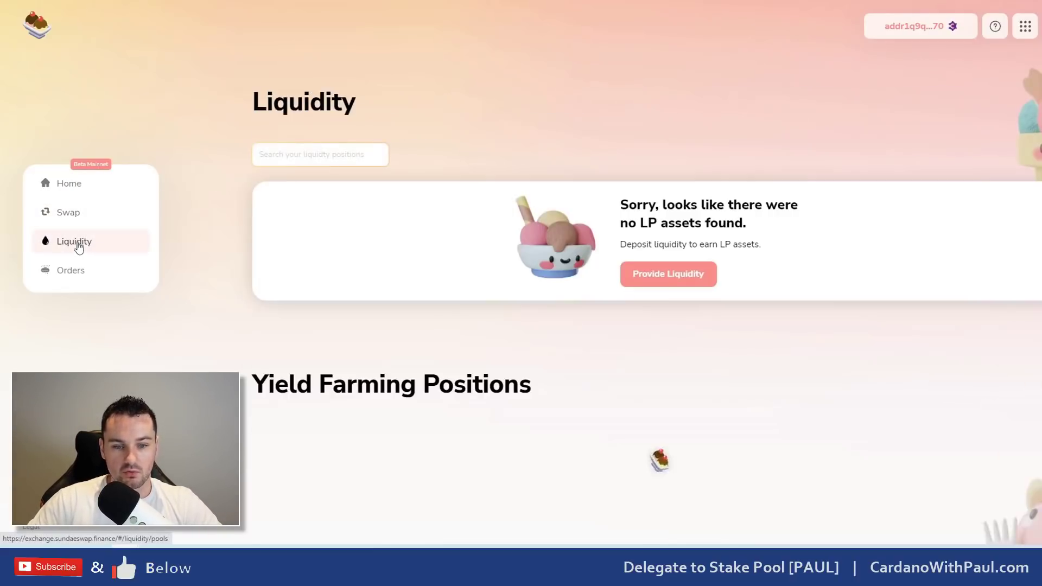
pyautogui.click(70, 186)
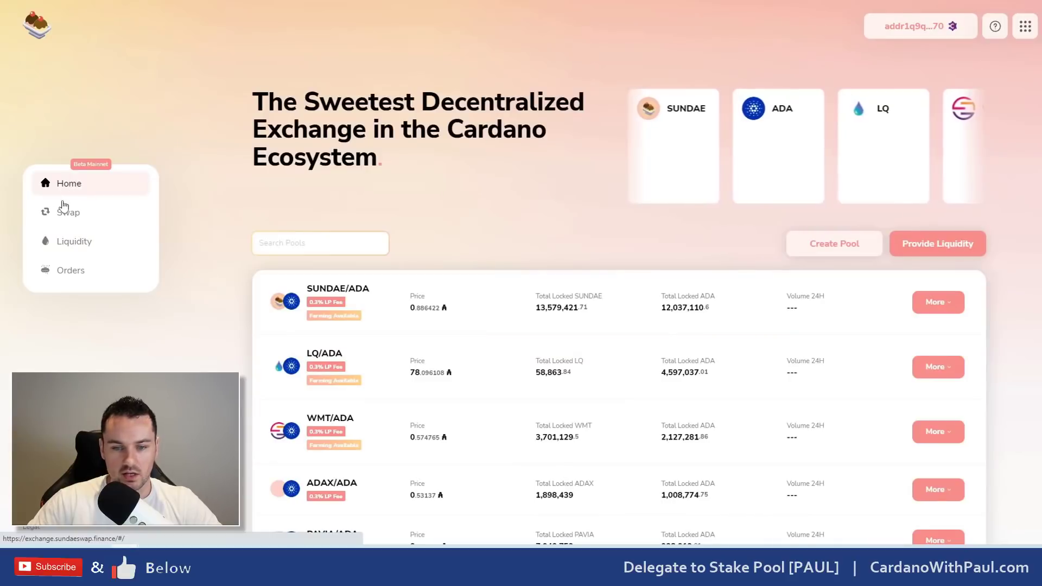
pyautogui.click(79, 250)
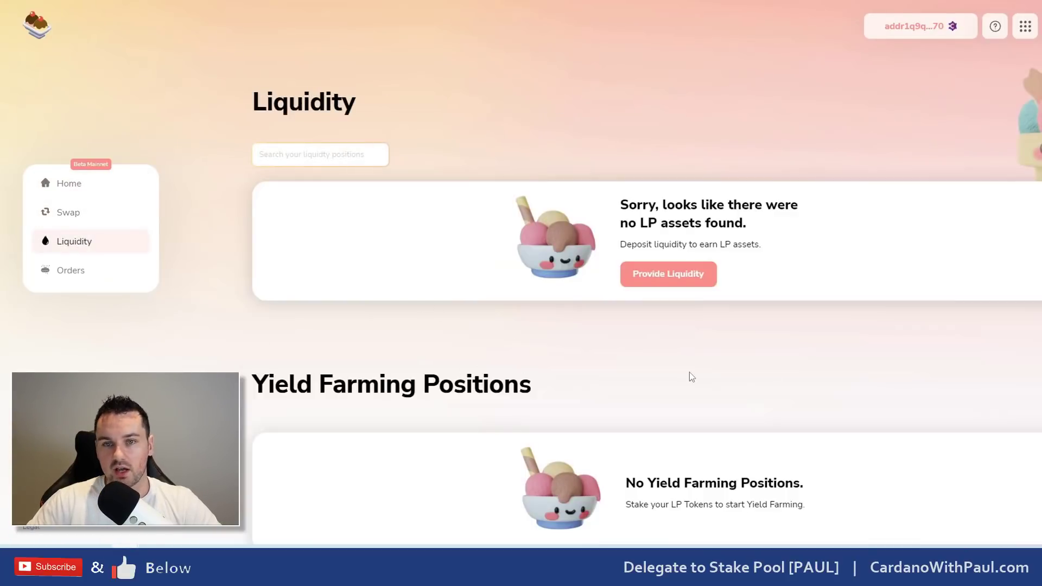
pyautogui.click(675, 276)
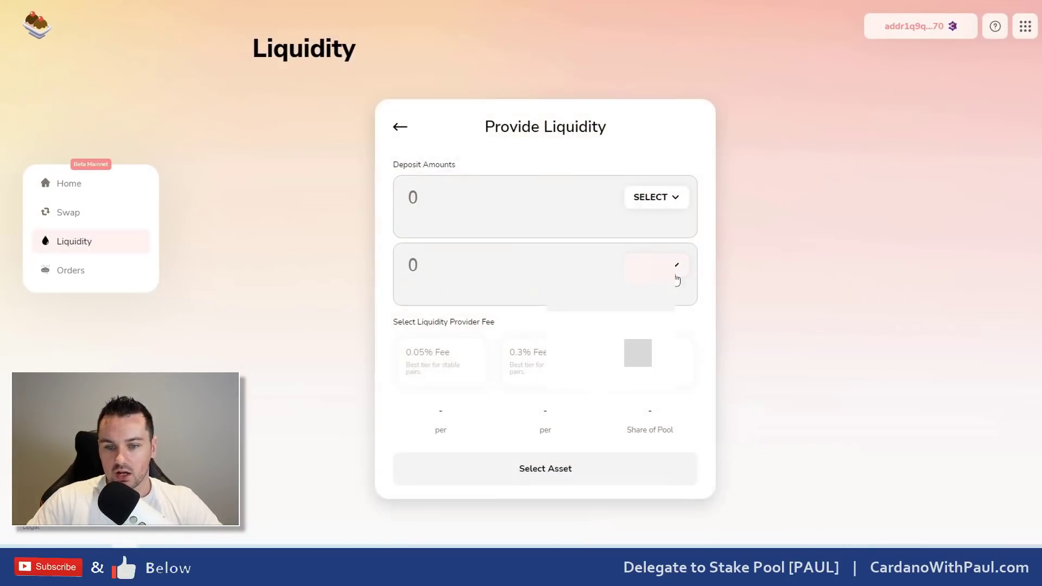
# - Fill in a liquidity deposit pairing ADA with WMT, with 1000 ADA and the 0.3% liquidity provider fee
pyautogui.click(669, 198)
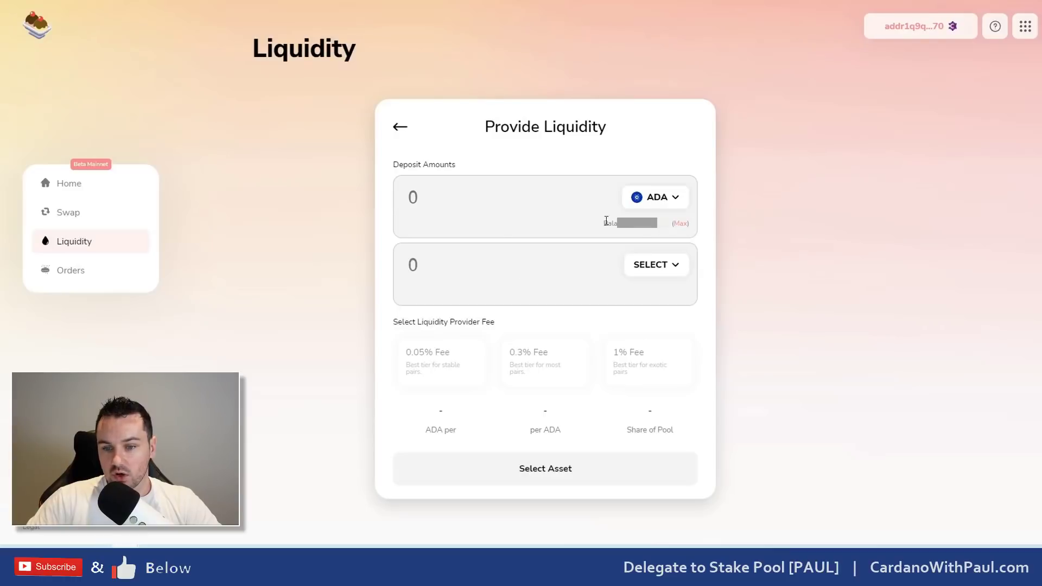
pyautogui.click(641, 276)
pyautogui.click(533, 335)
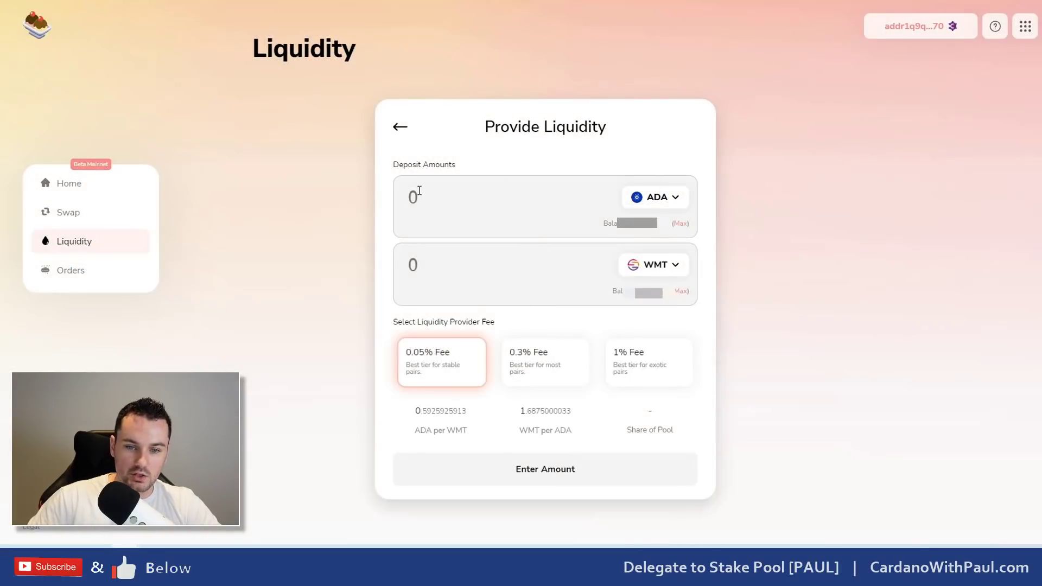
pyautogui.write('1000')
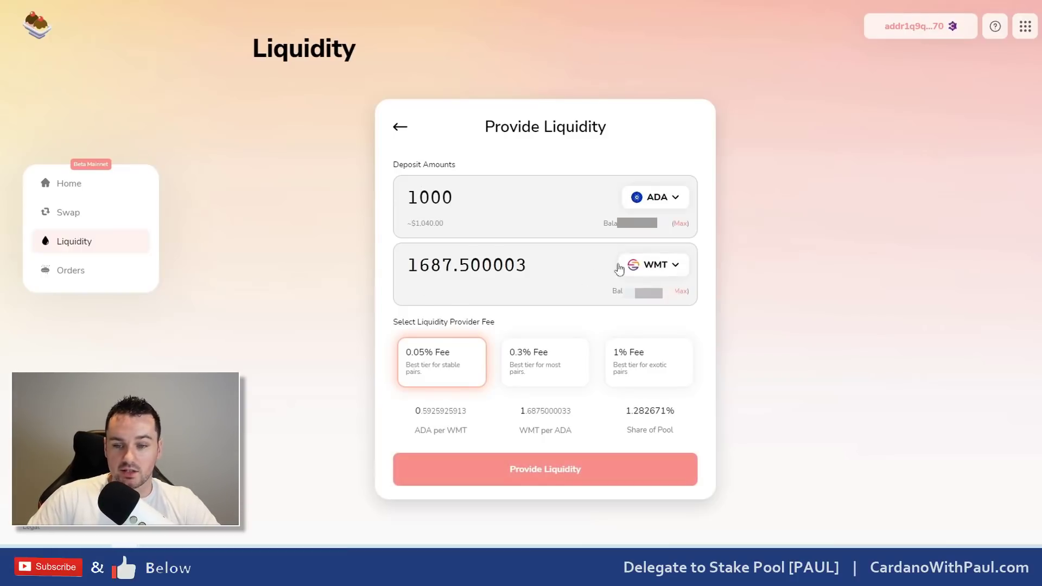
pyautogui.click(547, 371)
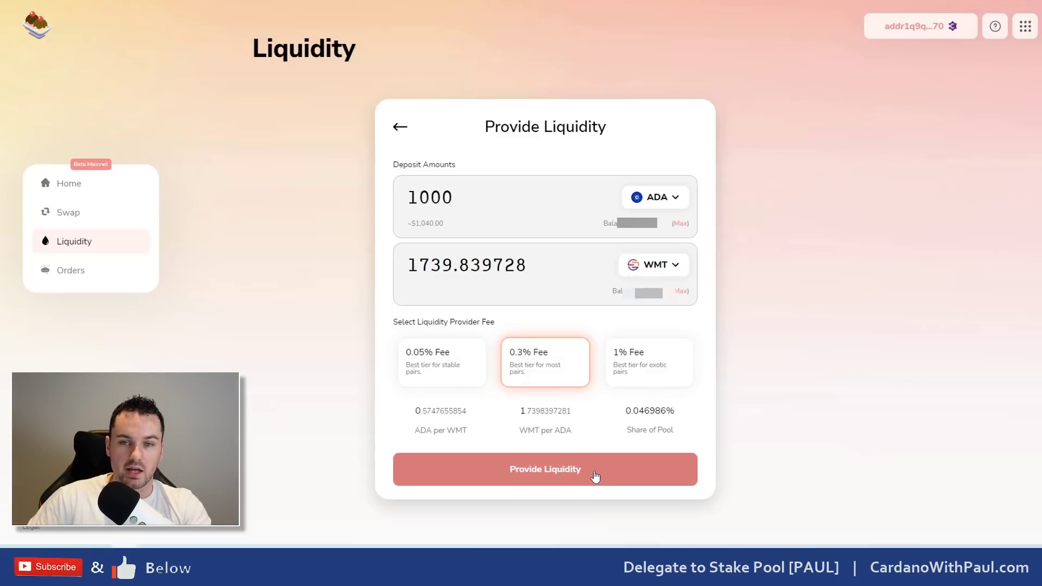
# - Return to the Liquidity overview without submitting the deposit and view the Yield Farming Positions section
pyautogui.click(81, 242)
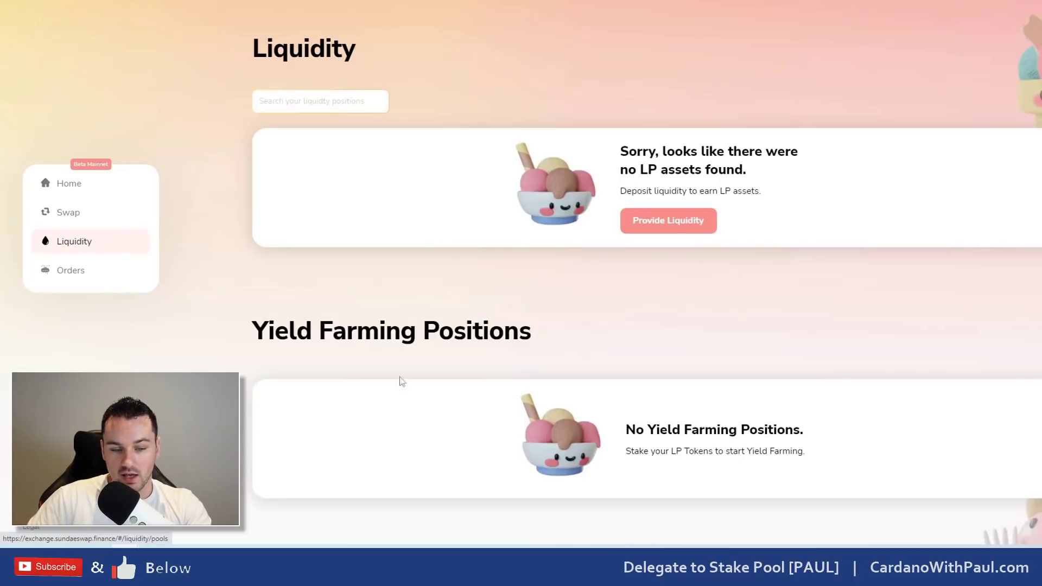
pyautogui.scroll(-3, 744, 476)
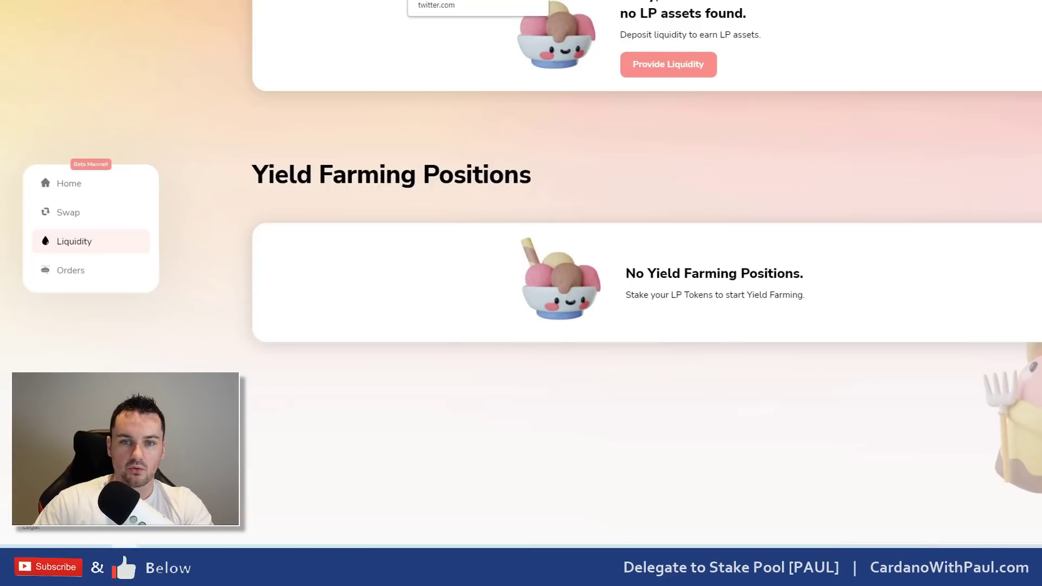
# - View Input Output's Plutus parameter update thread on Twitter, and read the on-chain solutions in the blog post "How we're scaling Cardano in 2022"
pyautogui.press('Return')
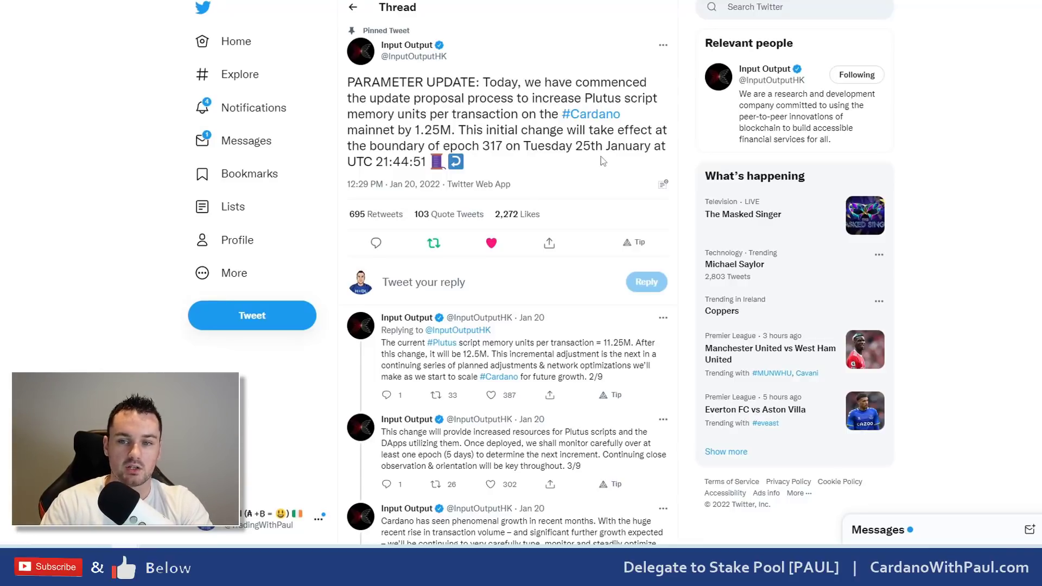
pyautogui.hotkey('ctrl', 'Tab')
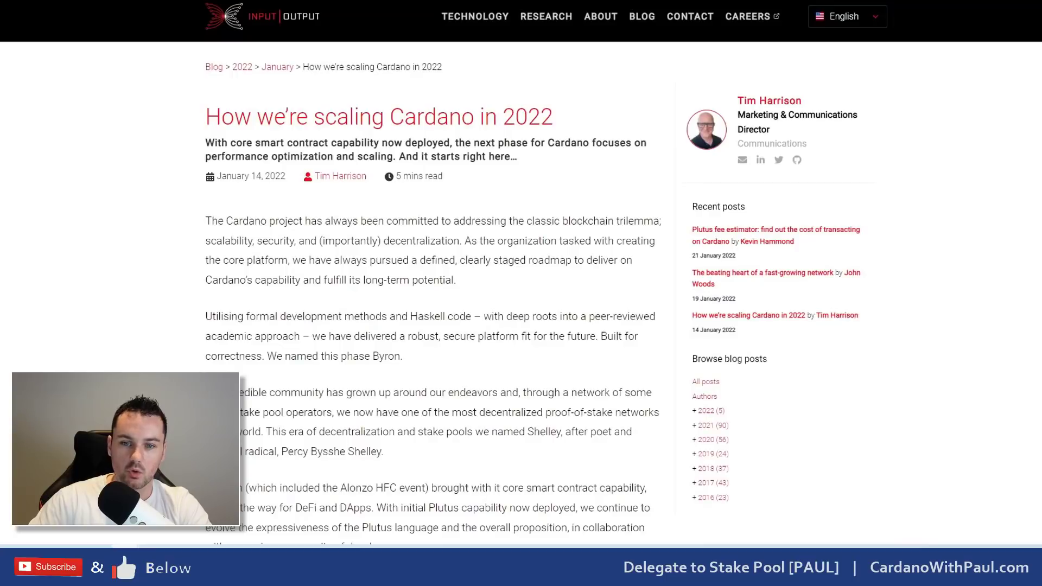
pyautogui.scroll(-1, 412, 312)
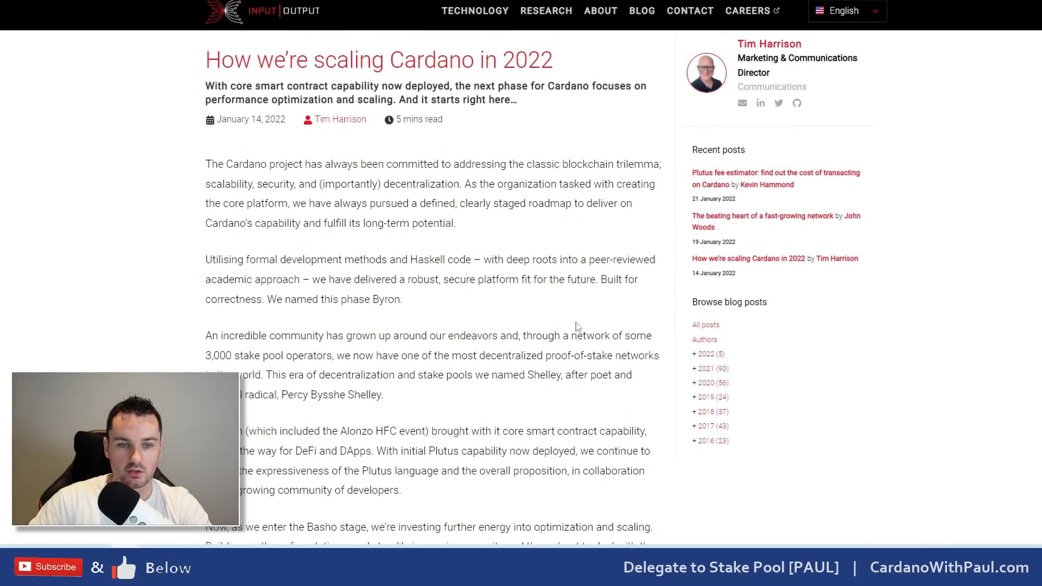
pyautogui.scroll(-12, 506, 375)
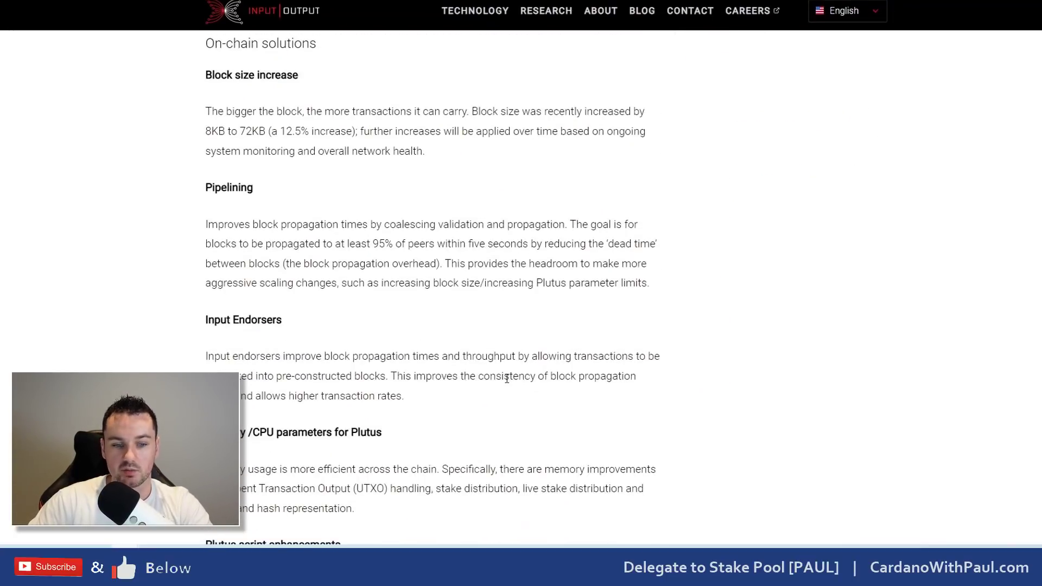